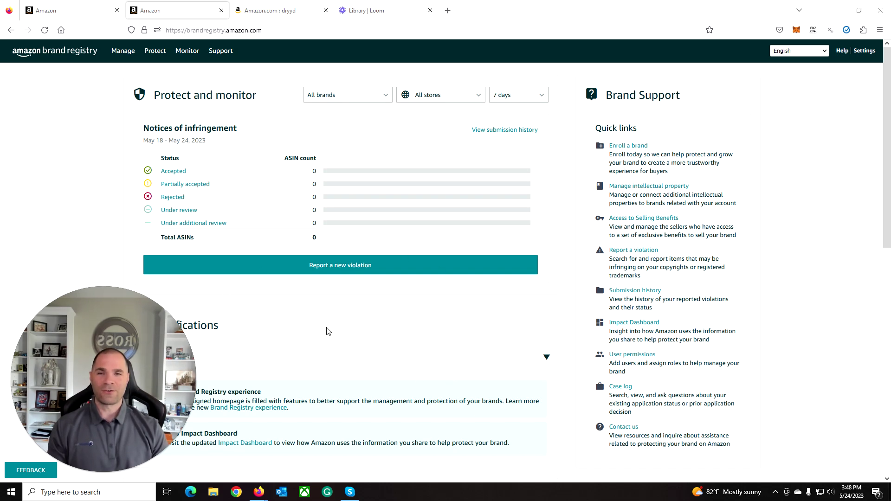
Look over the Brand Registry home page sections, then open the Impact Dashboard from the New Impact Dashboard alert
scroll(328, 331, down, 1)
scroll(328, 330, up, 1)
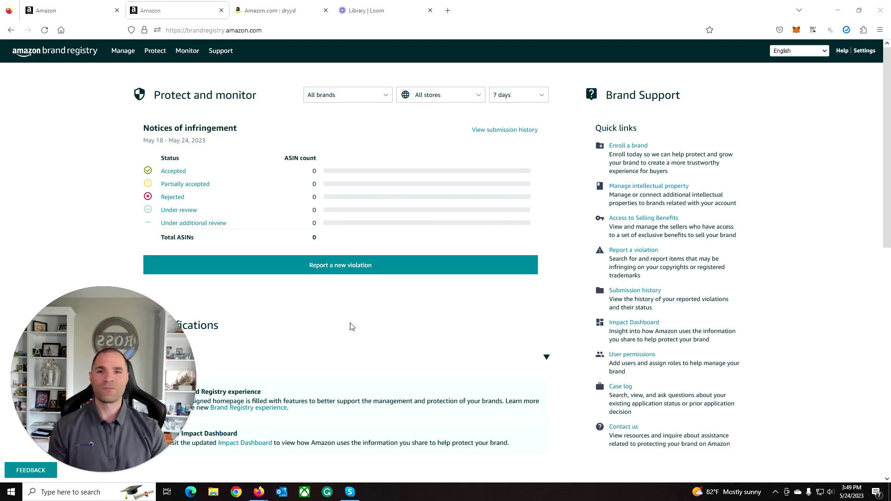
scroll(351, 325, down, 1)
scroll(349, 281, down, 3)
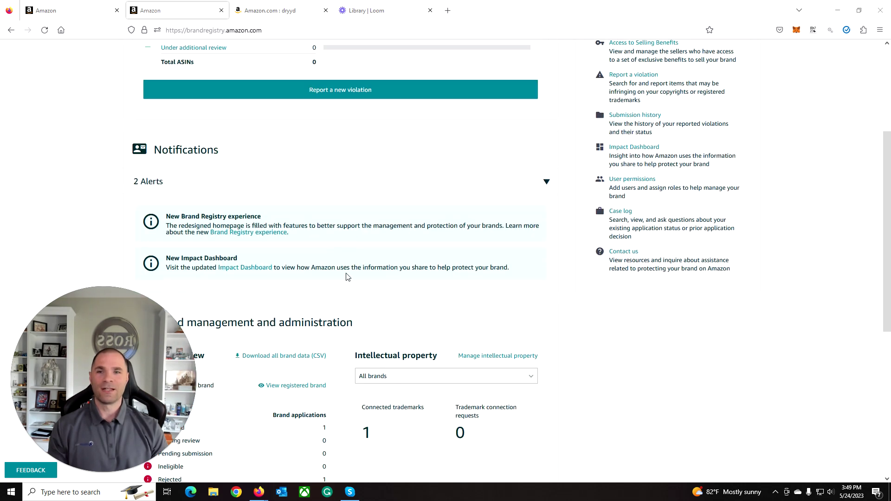
scroll(348, 277, down, 3)
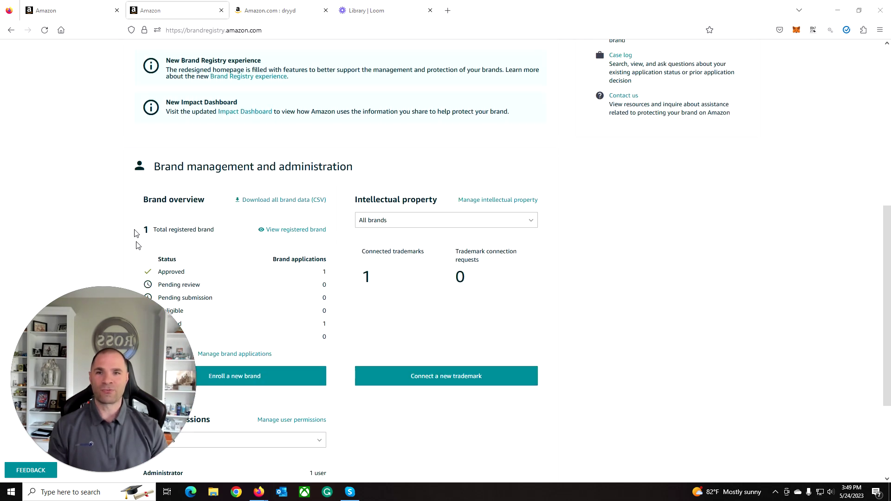
scroll(183, 258, down, 1)
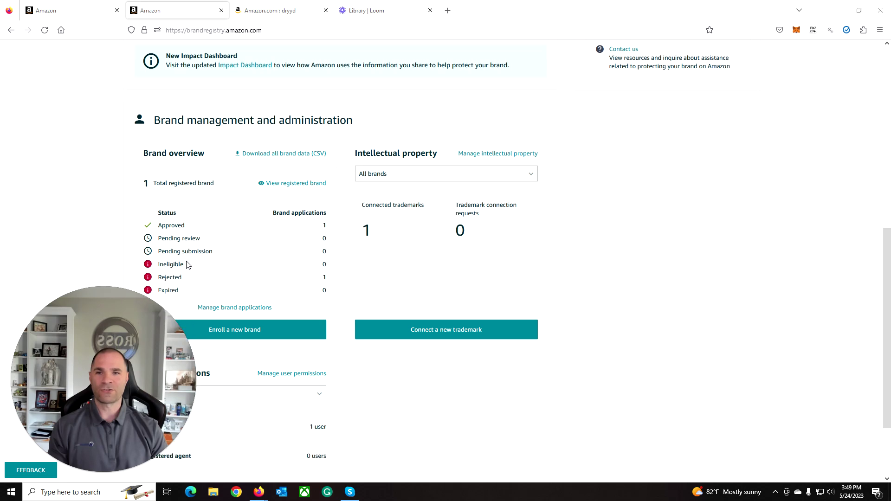
scroll(361, 297, up, 2)
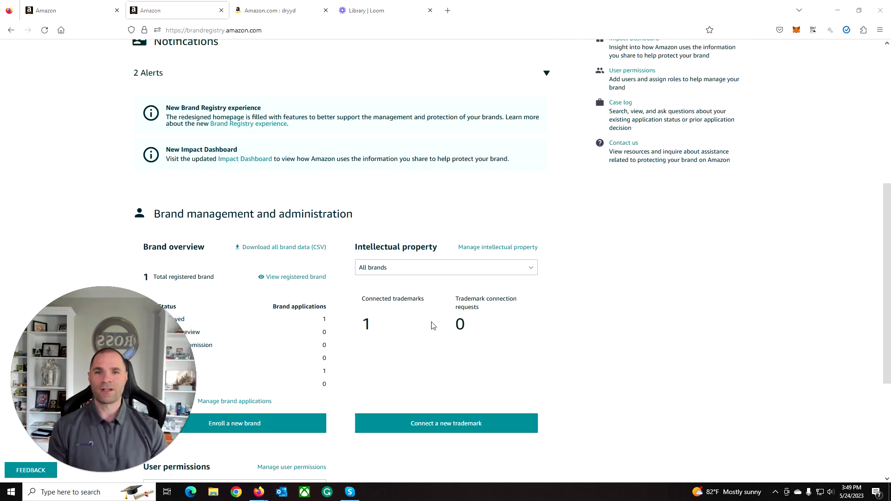
scroll(362, 317, up, 6)
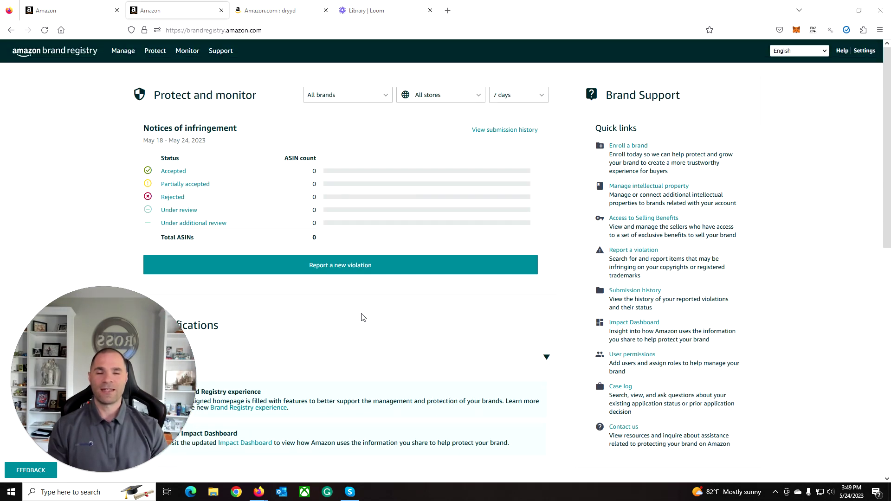
scroll(362, 318, down, 1)
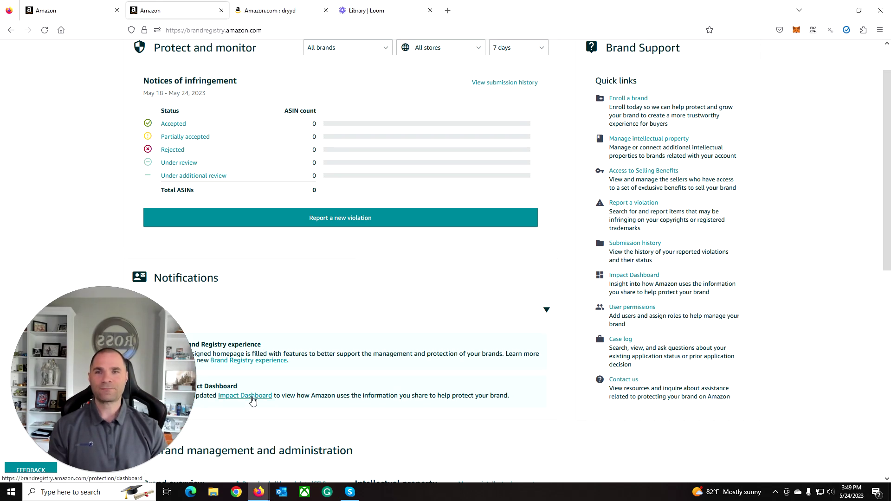
click(253, 401)
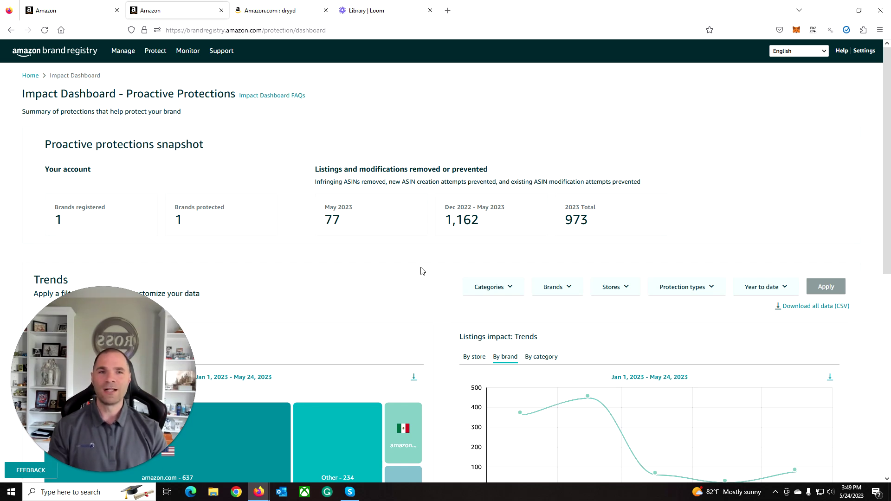
scroll(629, 246, down, 1)
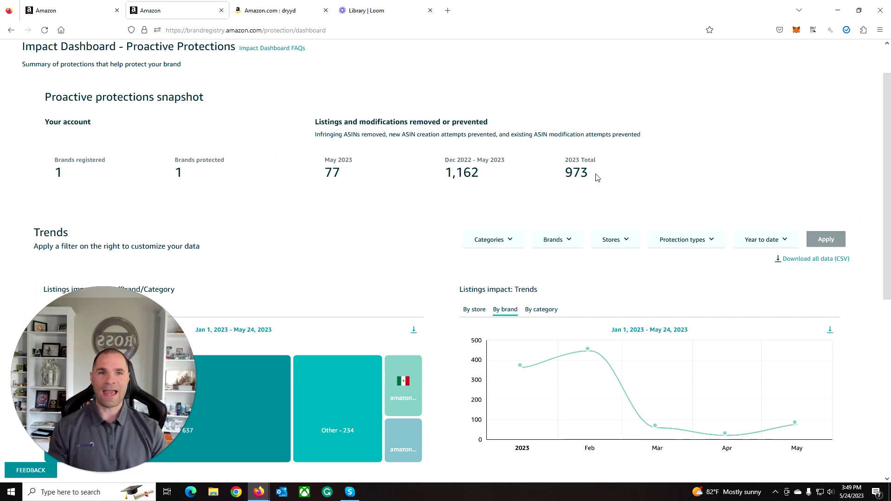
scroll(641, 331, down, 2)
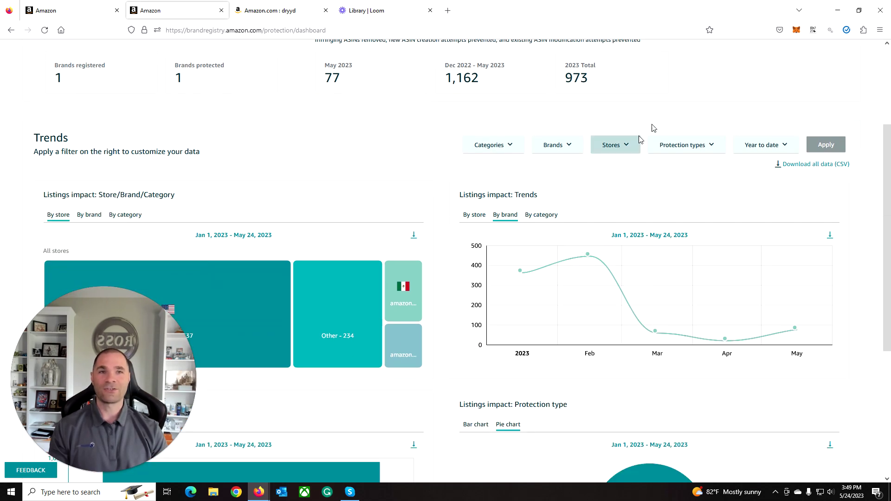
scroll(658, 229, down, 4)
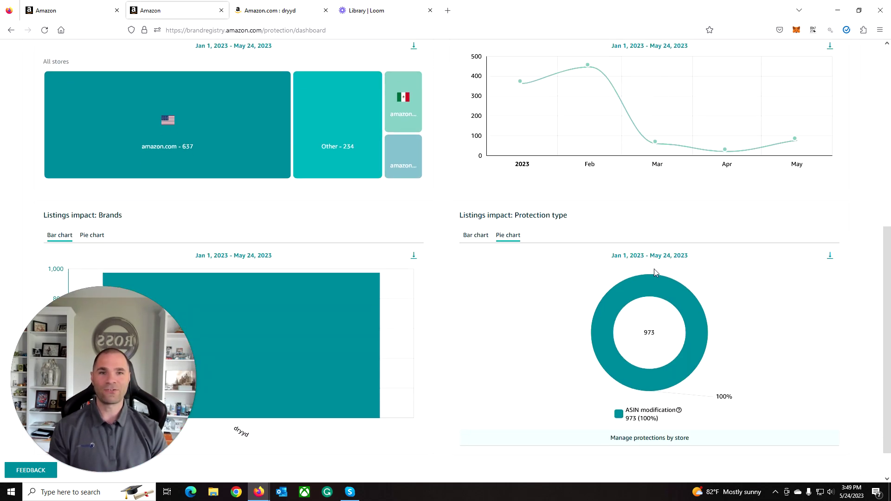
scroll(656, 272, down, 1)
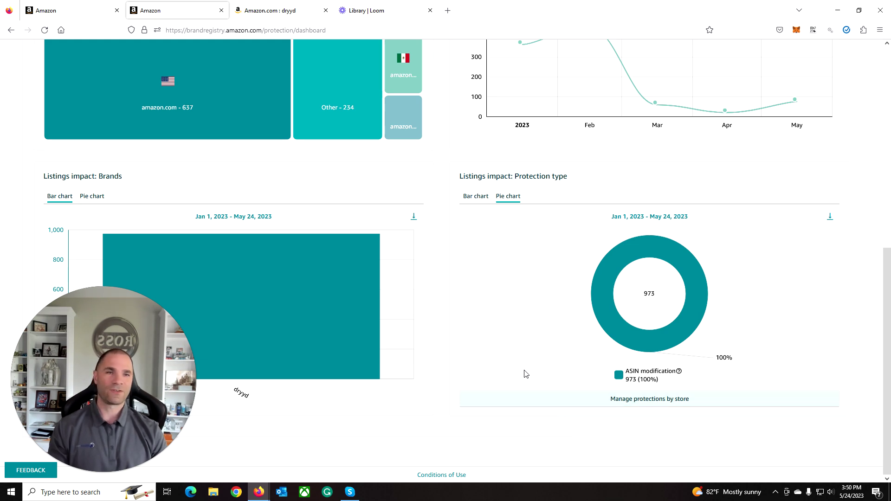
scroll(526, 374, up, 2)
scroll(526, 374, up, 2)
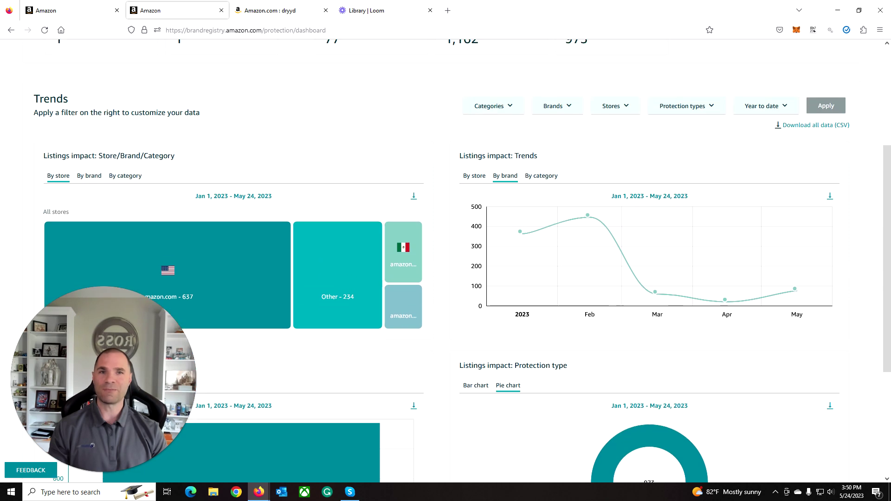
scroll(512, 244, up, 4)
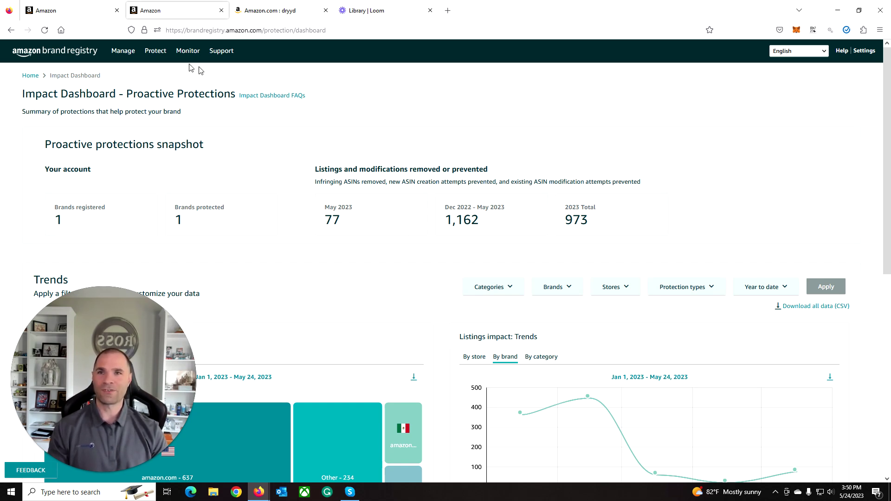
mouse_move(130, 53)
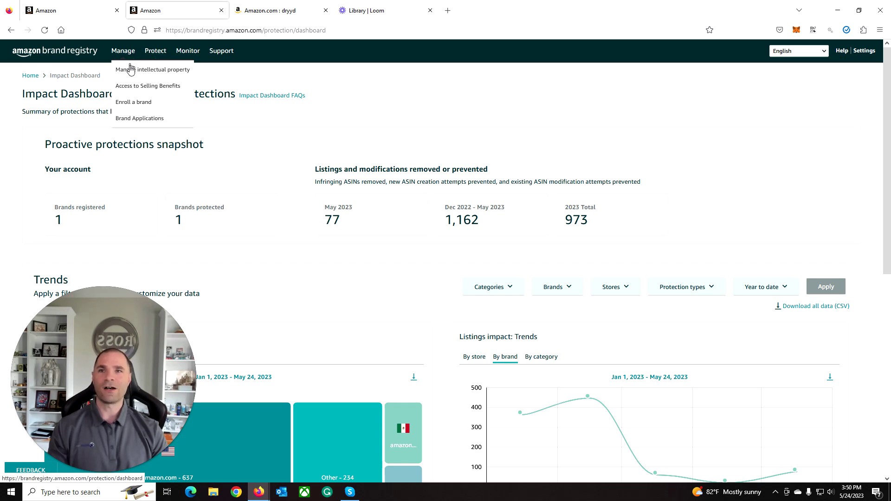
Open Access to Selling Benefits from the Manage menu, then switch to the Seller Central tab
click(135, 87)
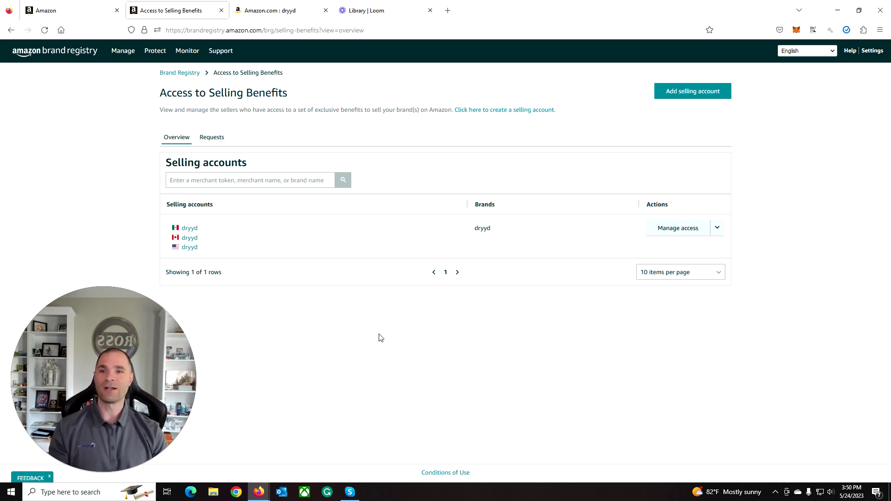
key(ctrl+Page_Up)
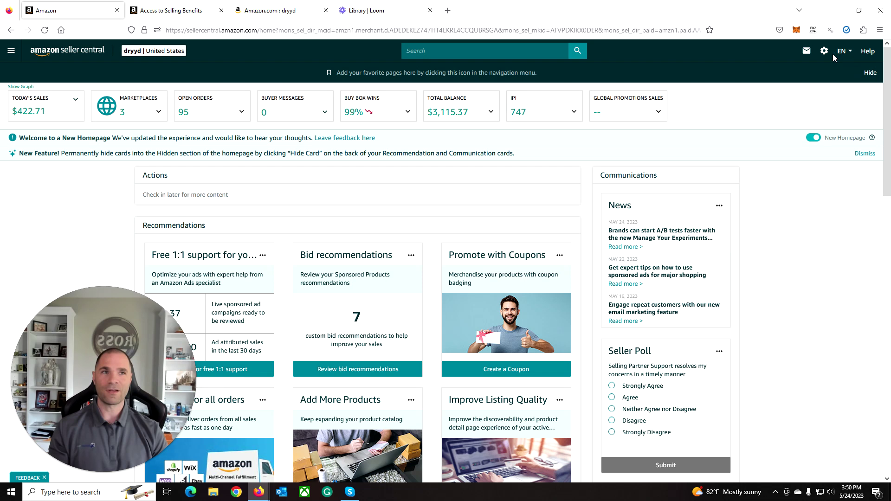
Open Seller Central's Account Info page under Settings, then return to the Access to Selling Benefits tab
mouse_move(825, 52)
click(810, 65)
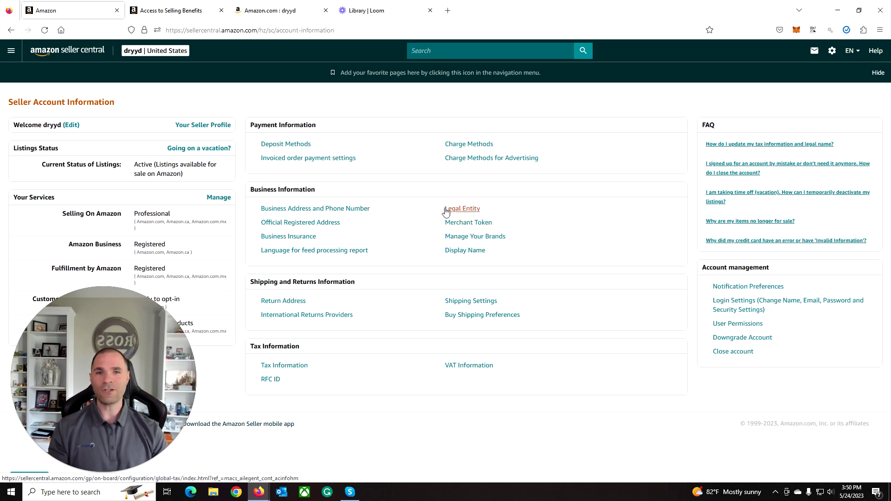
click(154, 12)
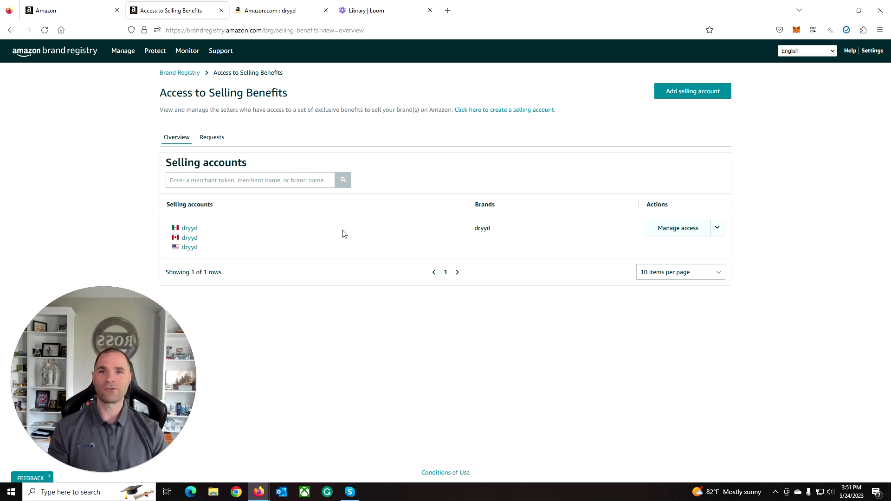
mouse_move(873, 52)
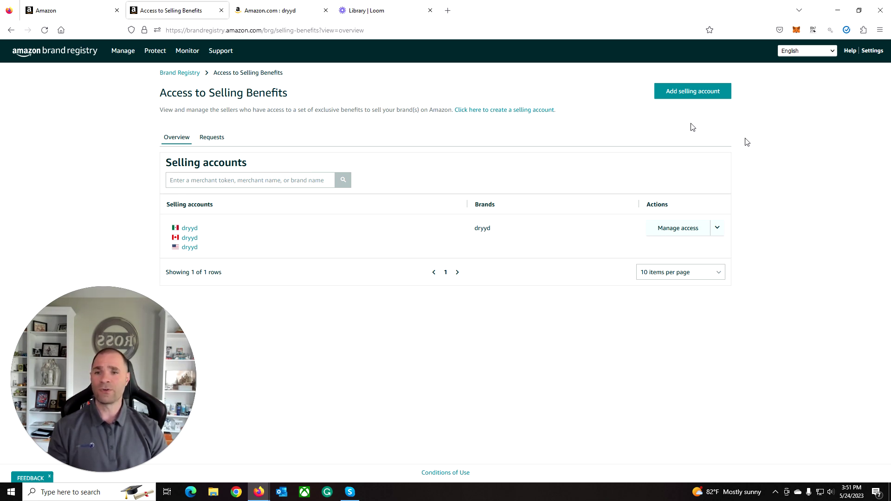
click(288, 8)
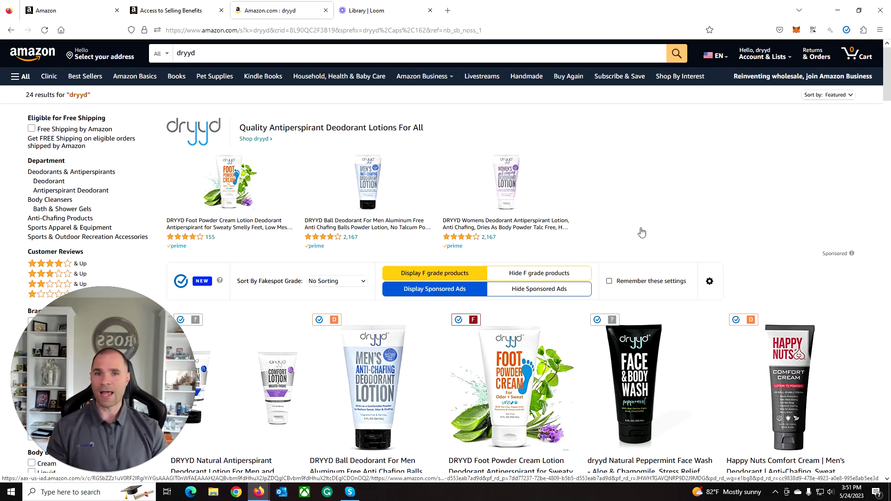
Search the Amazon results page for 'dryyd' with Find in page
key(ctrl+f)
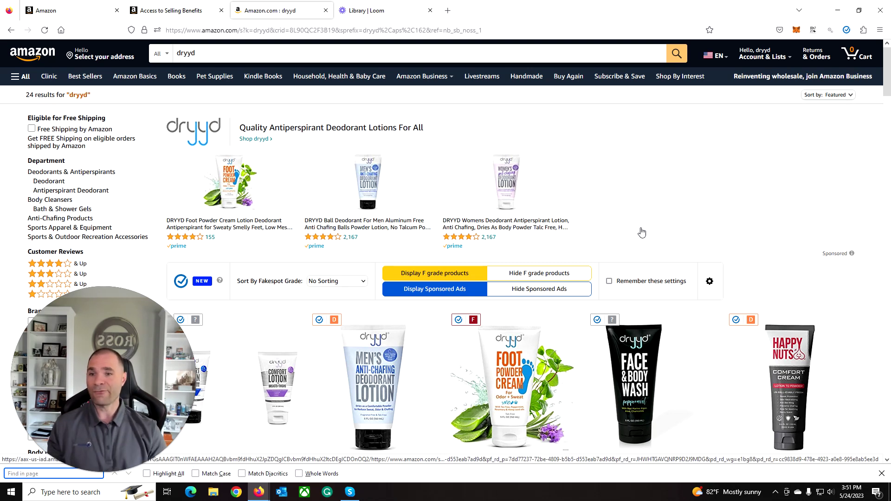
text(dryyd)
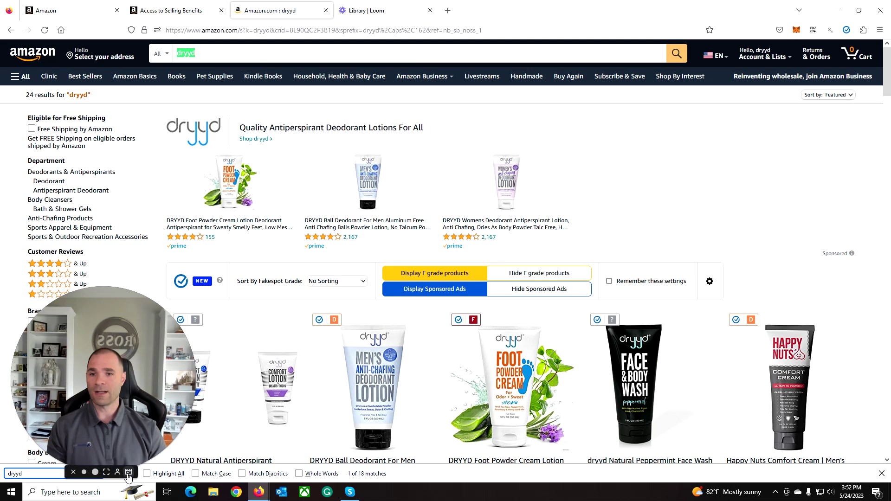
click(130, 480)
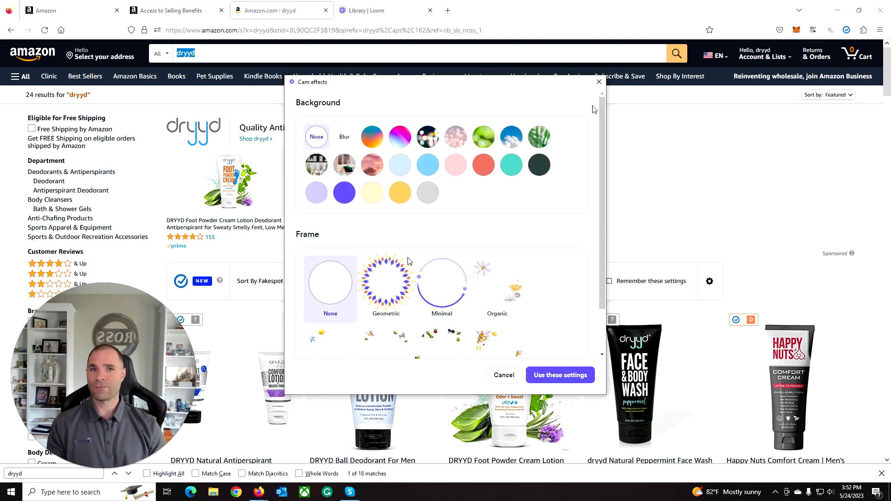
click(600, 83)
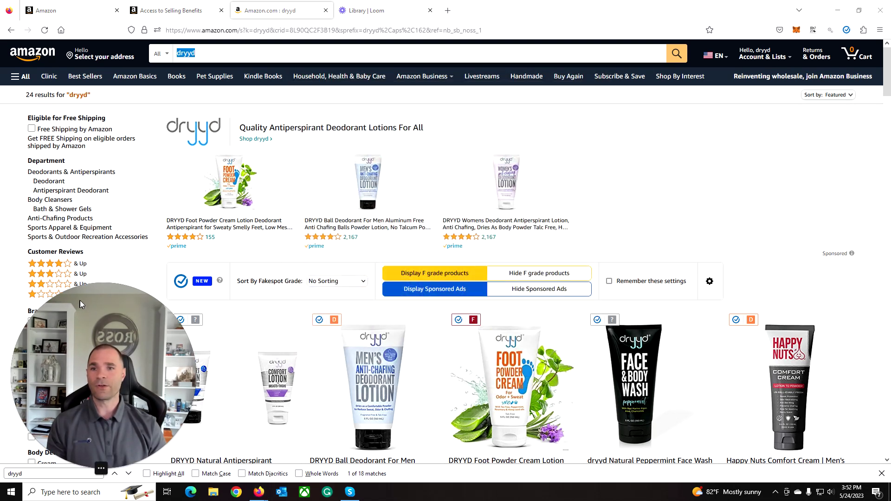
Step through the dryyd matches, then go back to the Access to Selling Benefits tab
click(129, 474)
click(129, 474)
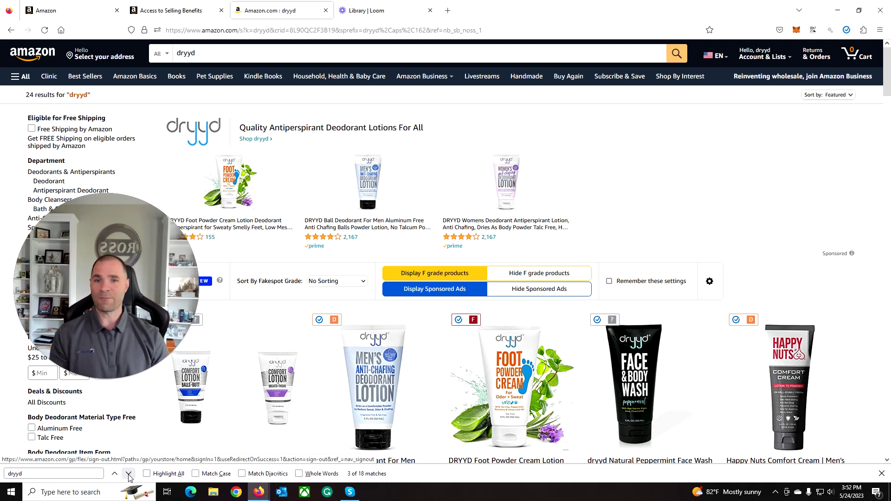
click(128, 474)
click(129, 474)
click(129, 474)
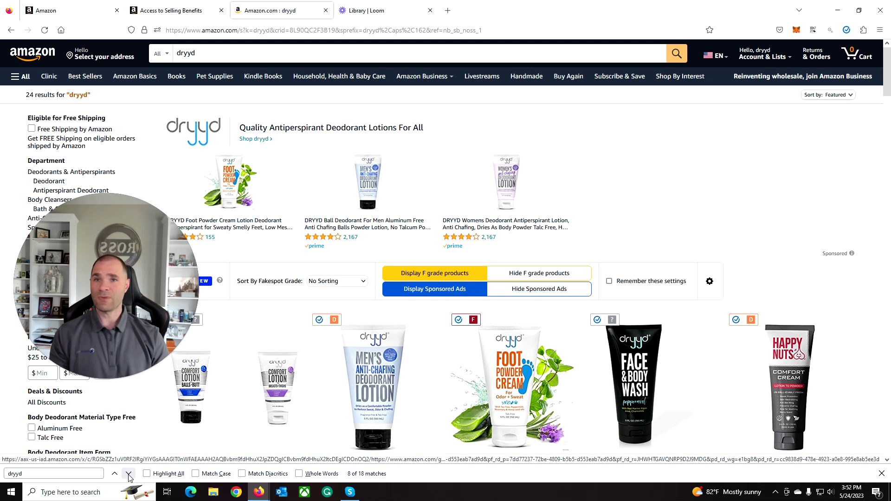
click(128, 474)
click(128, 474)
click(129, 474)
click(128, 474)
click(128, 473)
click(128, 474)
click(129, 474)
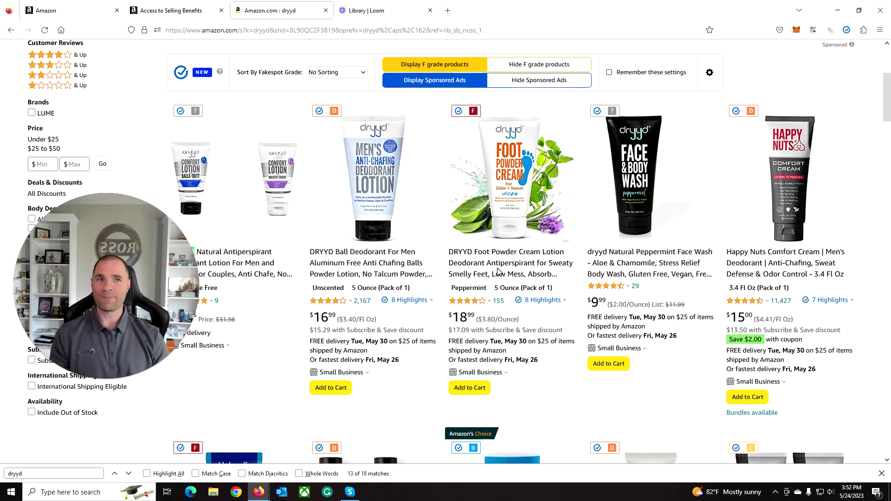
scroll(498, 272, down, 1)
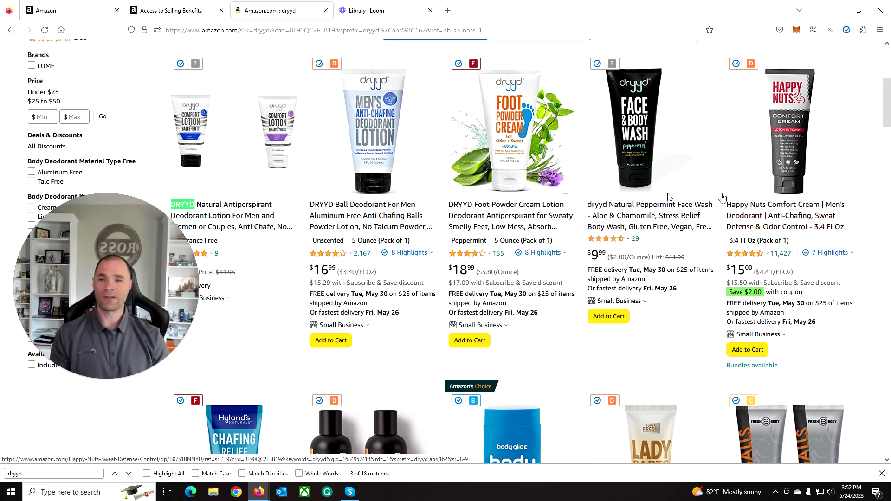
click(156, 10)
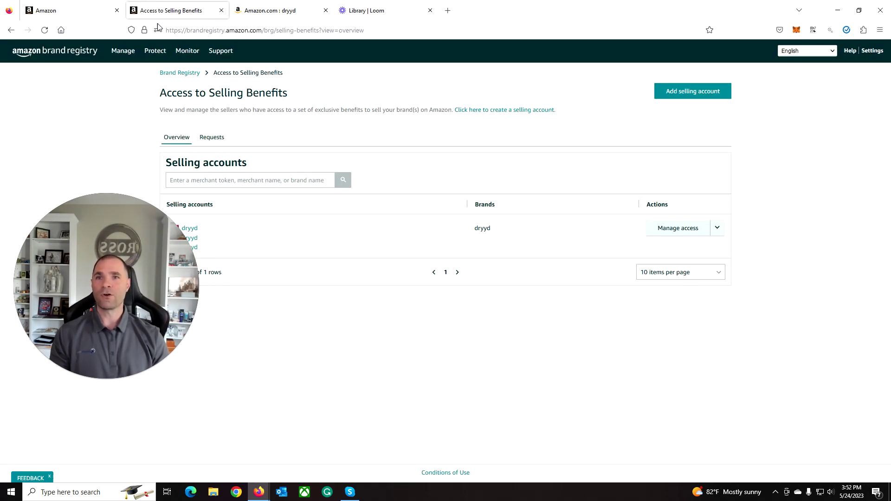
Open Report a violation from the Protect menu and focus its product and ASIN search field
mouse_move(170, 57)
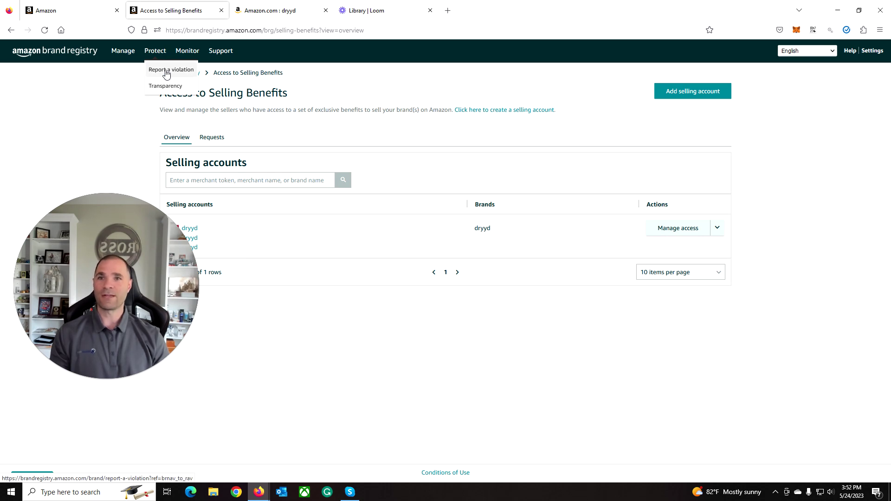
click(167, 74)
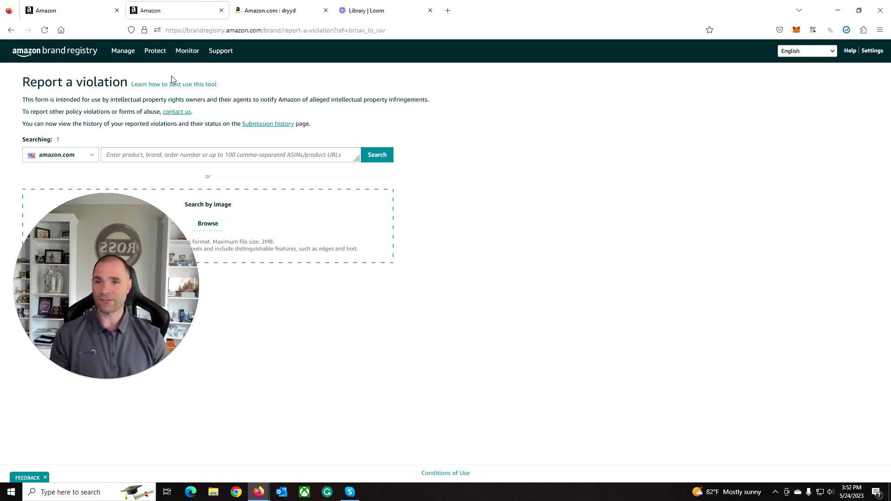
click(137, 154)
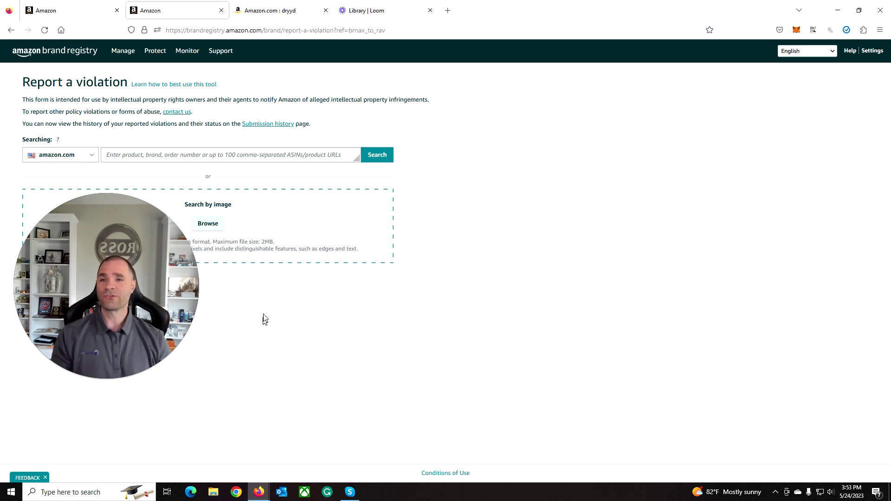
Open the Transparency get-started page from the Protect menu, then return to the Seller Central tab
mouse_move(156, 56)
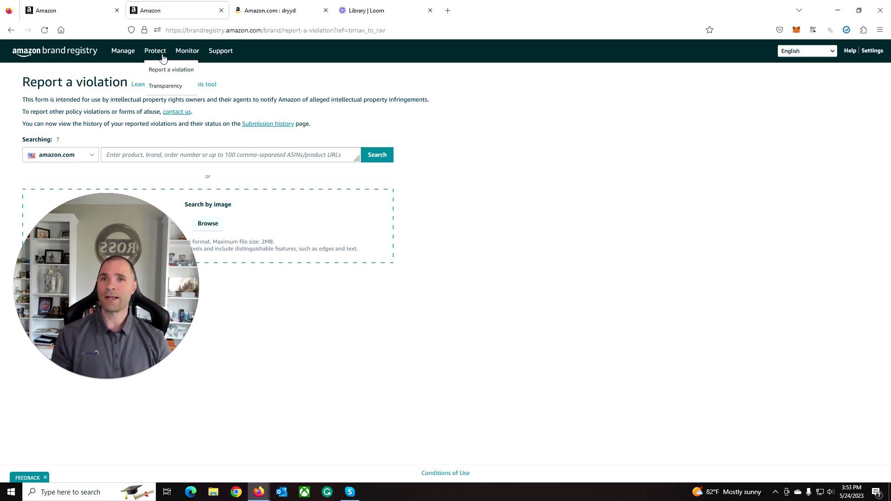
click(164, 88)
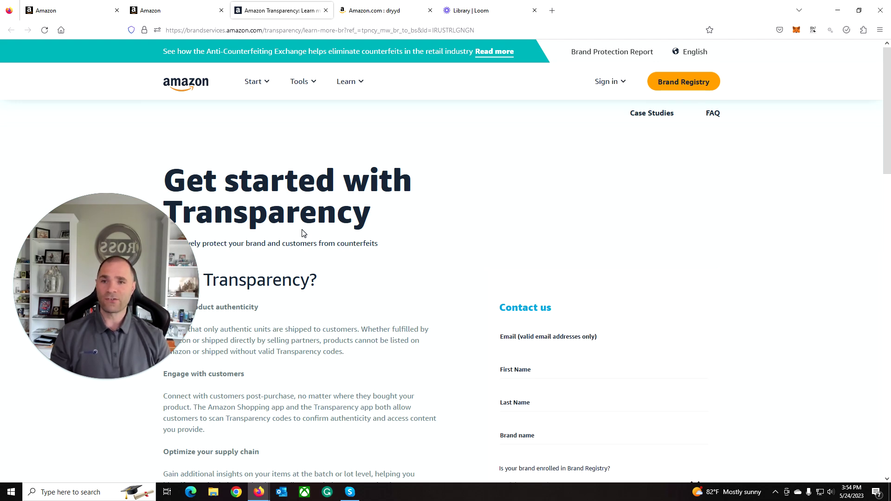
click(84, 7)
Look over the Inventory and Catalog entries in Seller Central's navigation menu, then close it
click(10, 53)
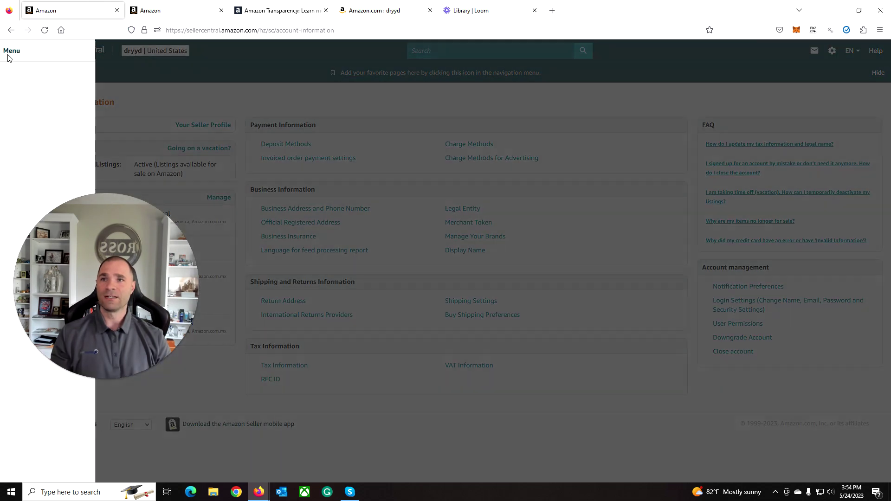
mouse_move(30, 105)
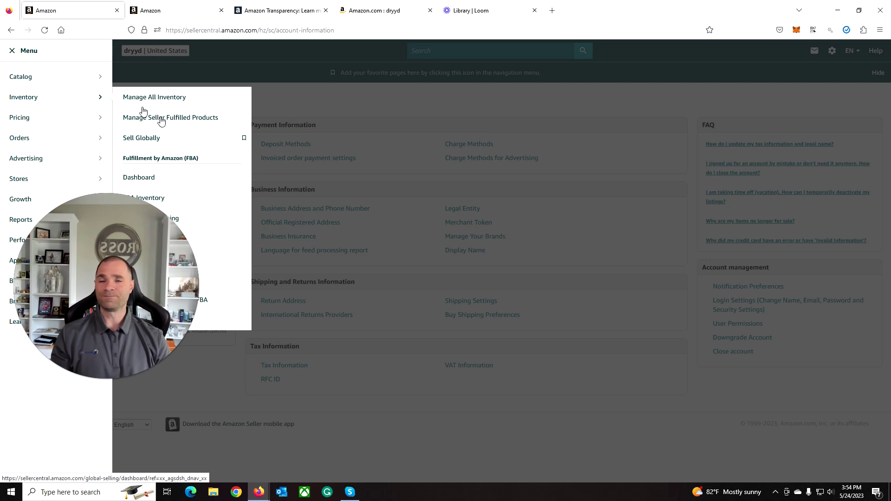
mouse_move(80, 85)
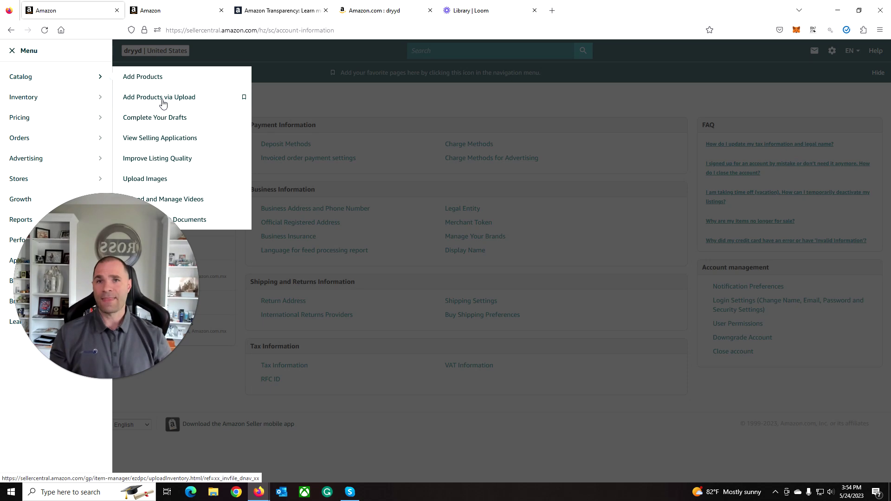
click(295, 58)
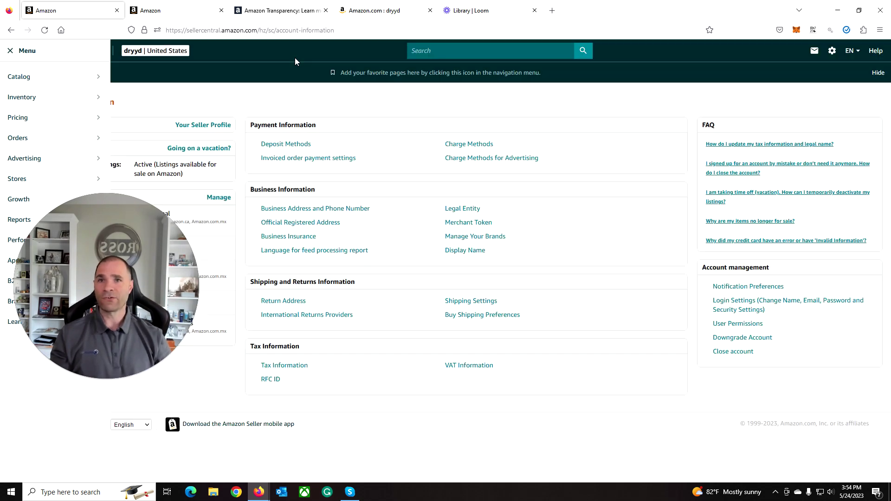
Switch to the Brand Registry tab and go home via the Amazon Brand Registry logo
click(157, 10)
click(51, 50)
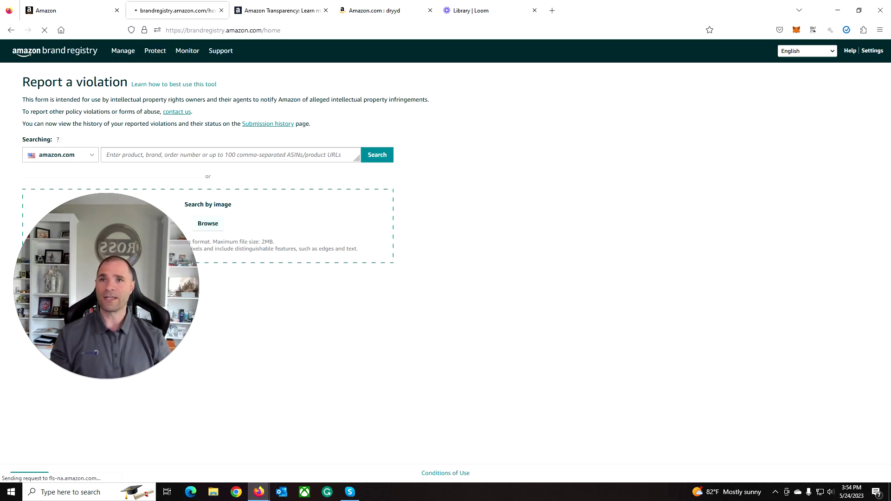